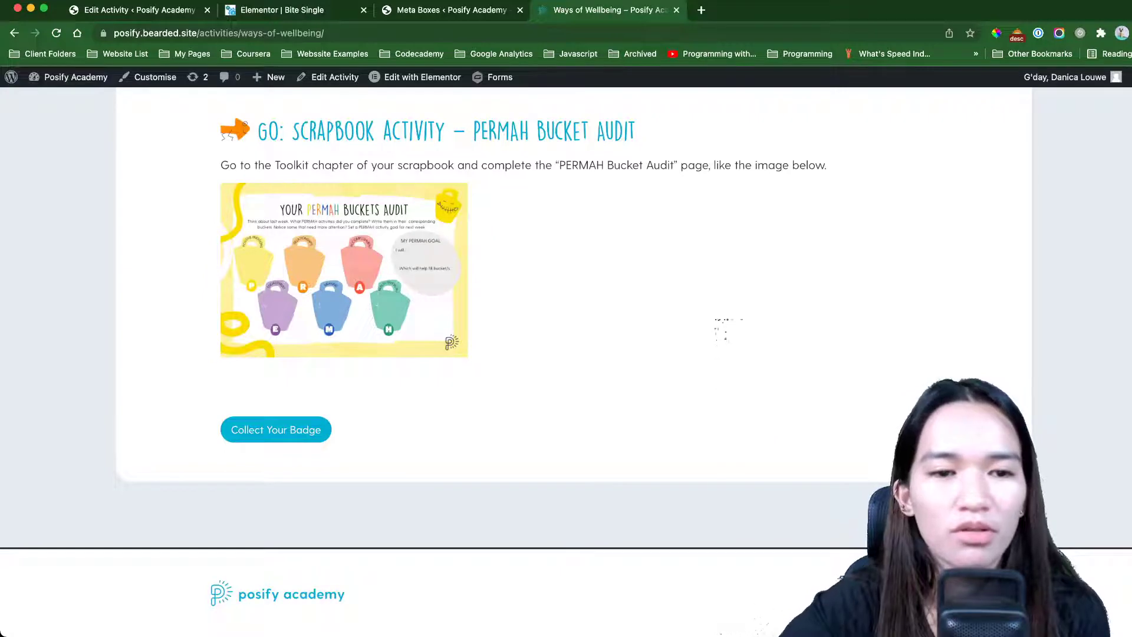
Zoom the Ways of Wellbeing activity page in, then back to normal size.
{"action": "key", "text": "super+plus"}
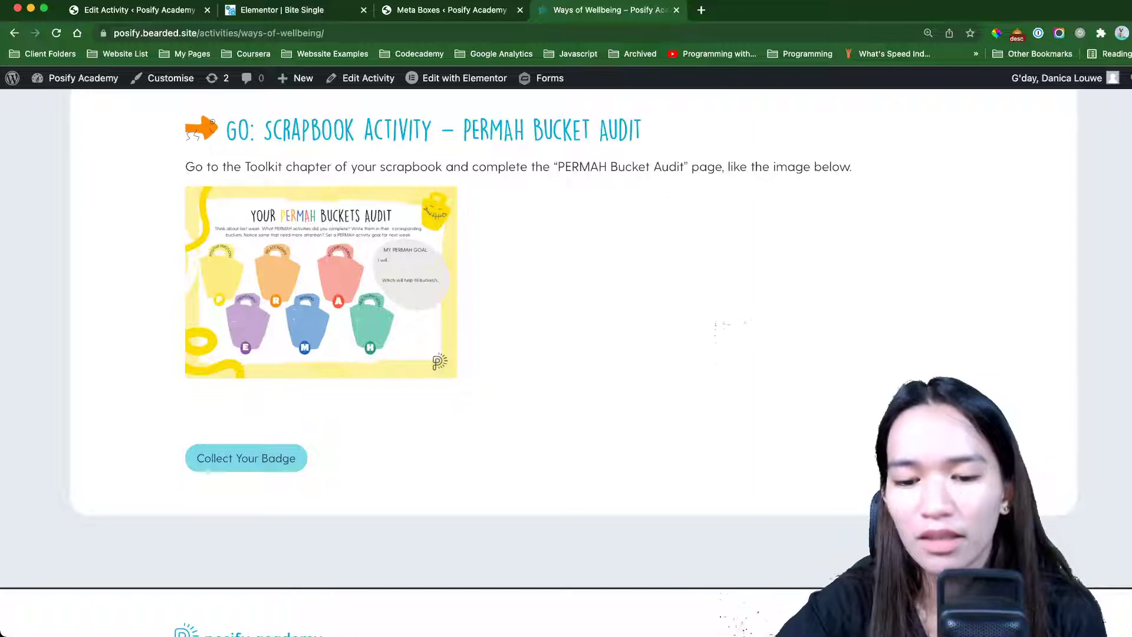
{"action": "key", "text": "super+minus"}
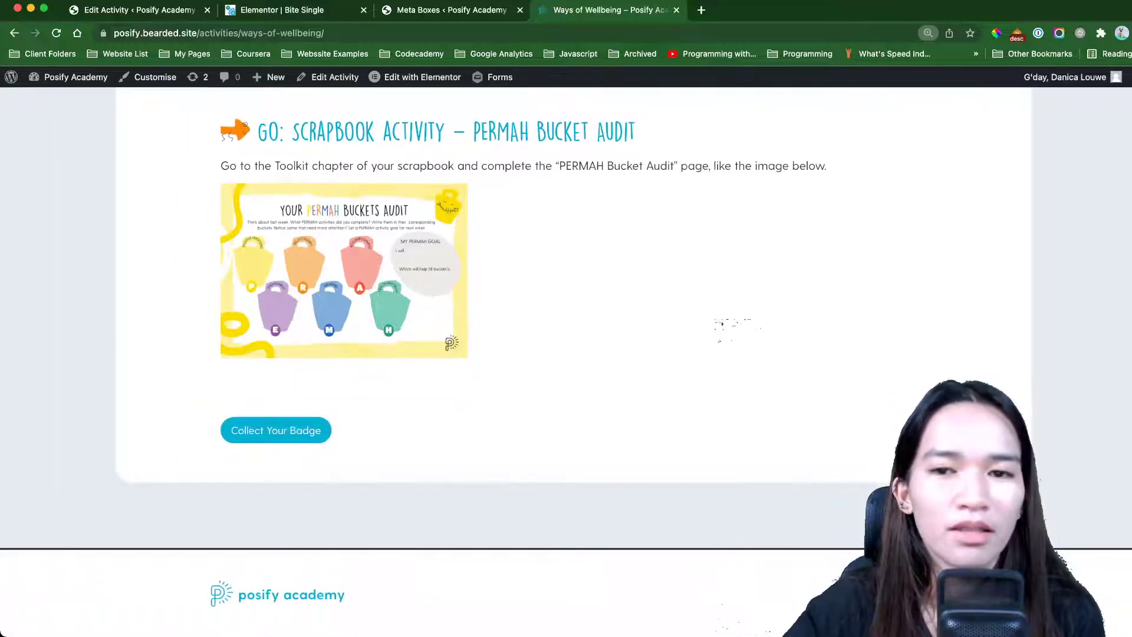
Test Collect Your Badge, then open the Loading popup template in Elementor in a new tab.
{"action": "left_click", "coordinate": [276, 430]}
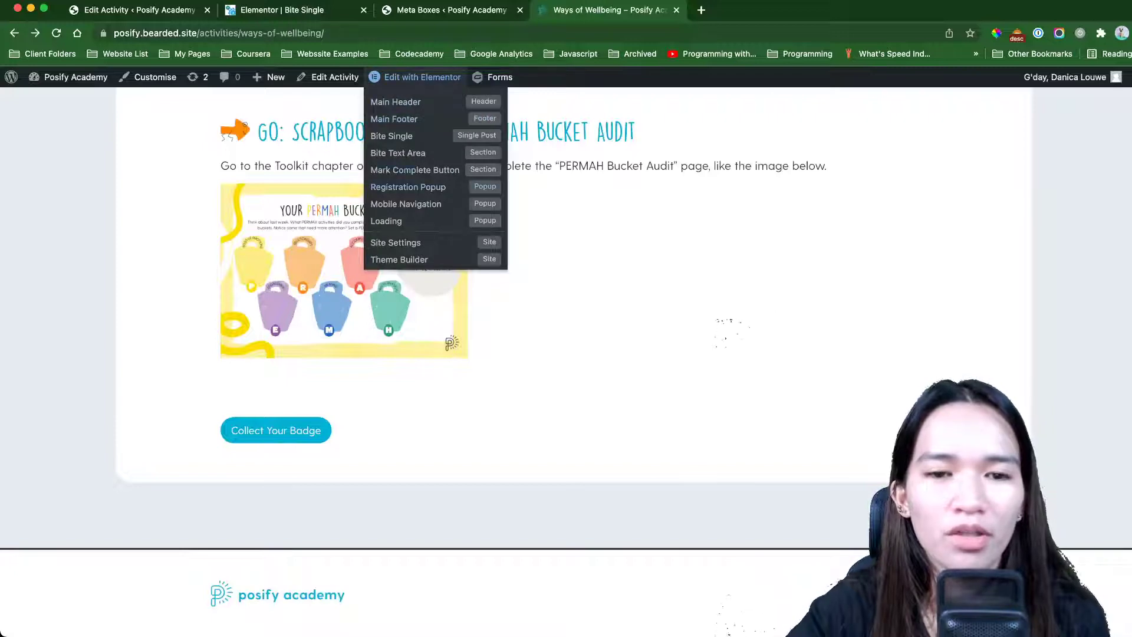
{"action": "left_click", "coordinate": [387, 221], "text": "super"}
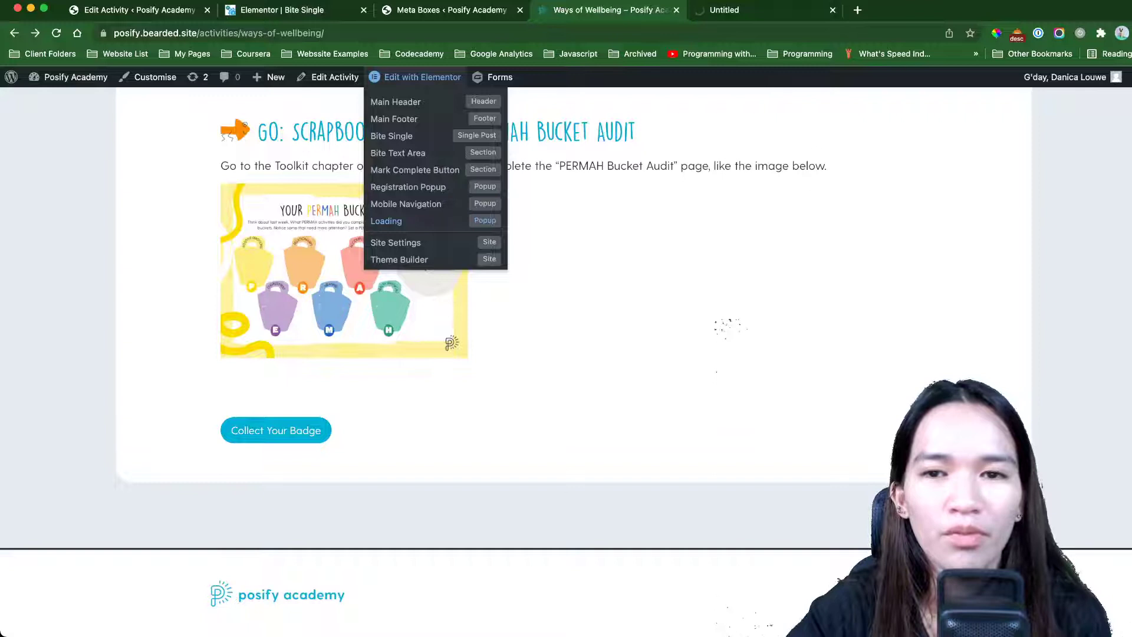
{"action": "key", "text": "ctrl+Tab"}
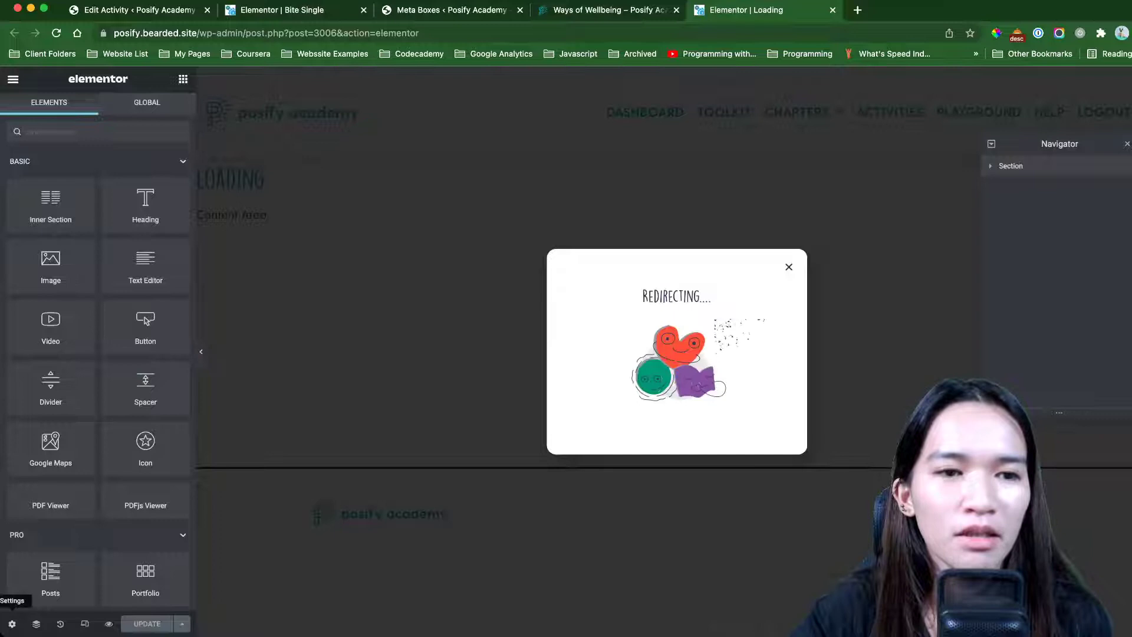
Check the popup's Advanced settings for the .redirecting Open By Selector value.
{"action": "left_click", "coordinate": [12, 624]}
{"action": "left_click", "coordinate": [163, 110]}
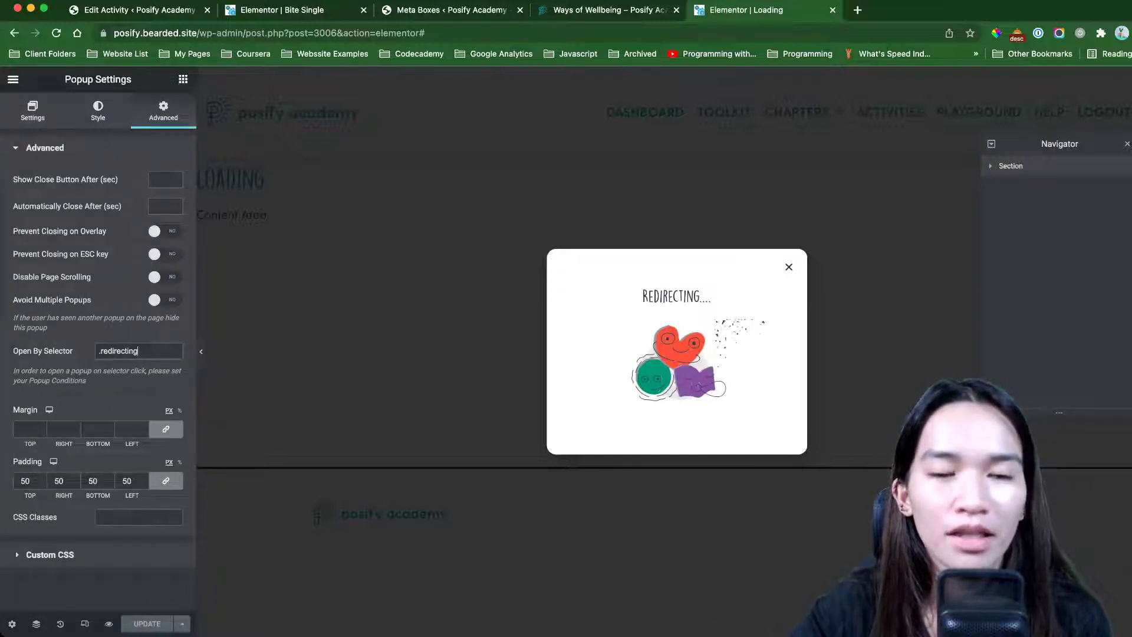
{"action": "key", "text": "ctrl+a"}
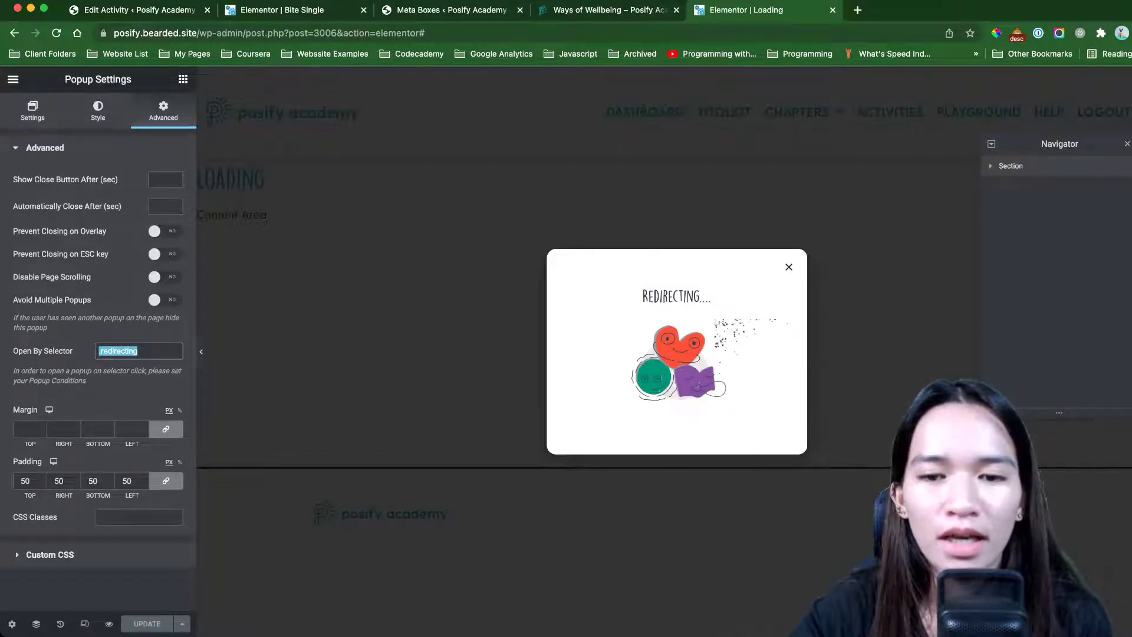
Inspect the REDIRECTING.... heading's Advanced options, then return to the activity page.
{"action": "left_click", "coordinate": [711, 296]}
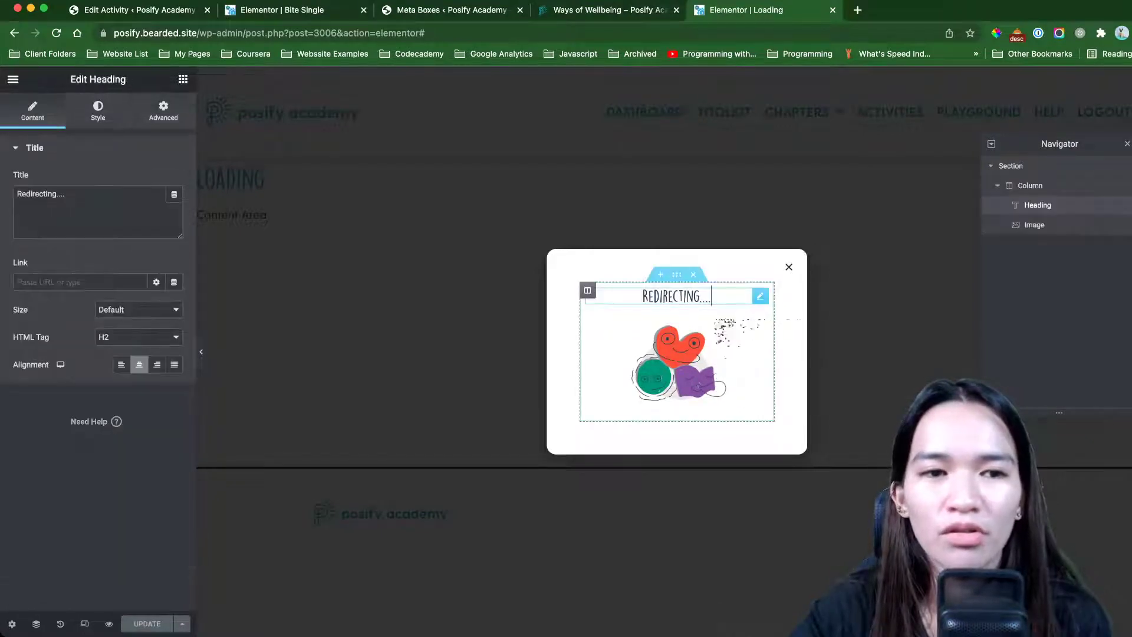
{"action": "left_click", "coordinate": [163, 110]}
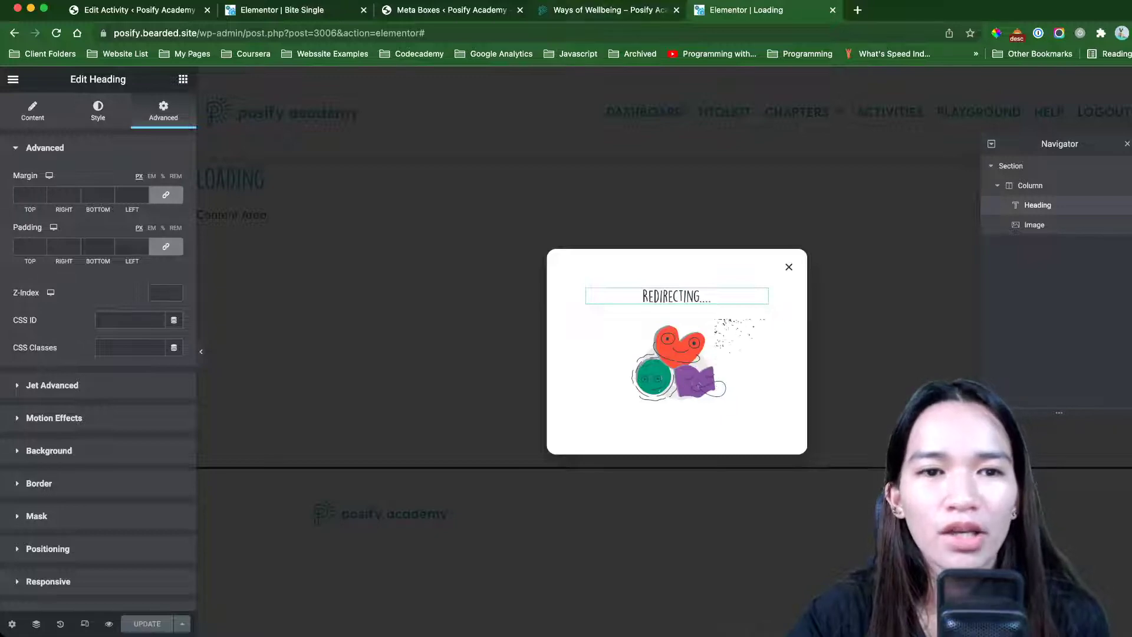
{"action": "key", "text": "ctrl+shift+Tab"}
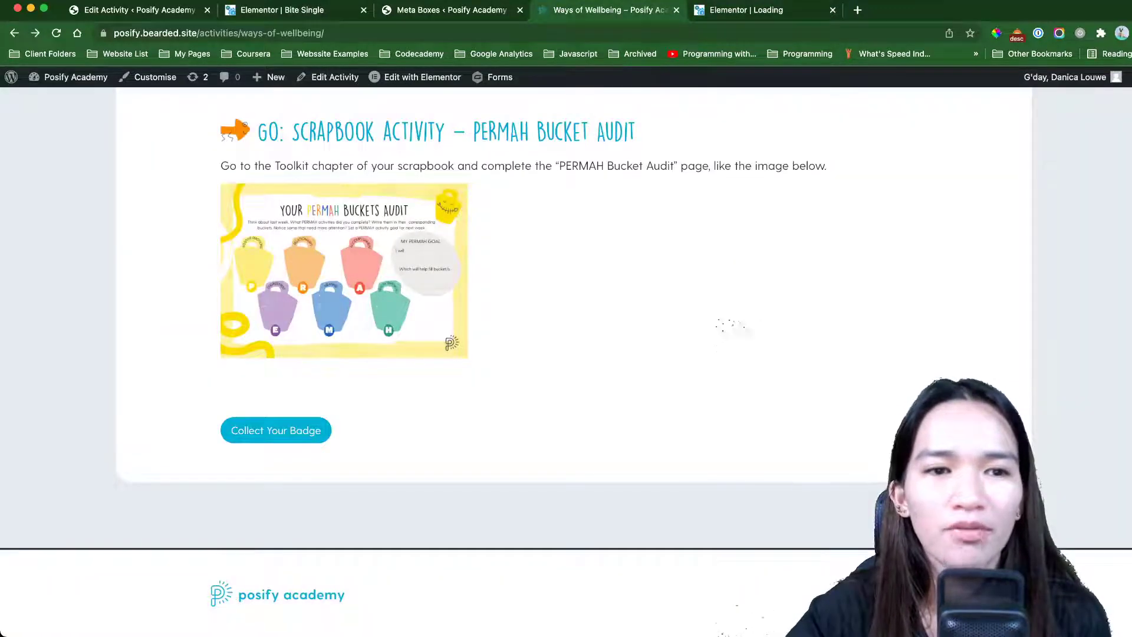
On the Edit Activity screen, scroll to the Mark Complete Button shortcode.
{"action": "key", "text": "super+1"}
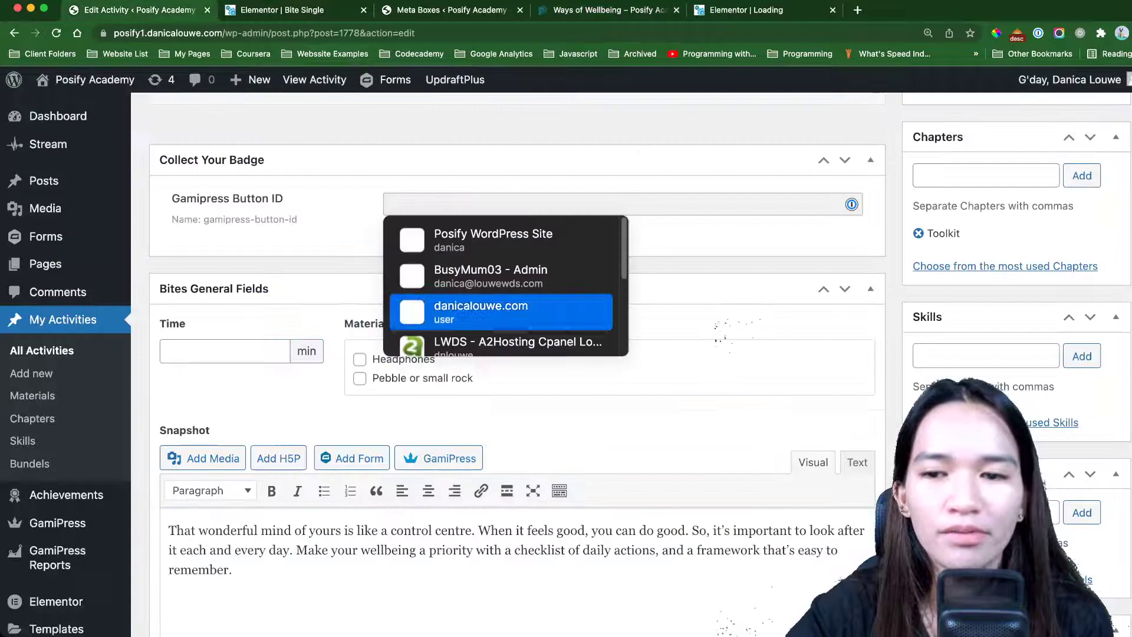
{"action": "scroll", "coordinate": [519, 354], "scroll_direction": "down", "scroll_amount": 10}
{"action": "scroll", "coordinate": [519, 354], "scroll_direction": "down", "scroll_amount": 5}
{"action": "scroll", "coordinate": [519, 354], "scroll_direction": "down", "scroll_amount": 5}
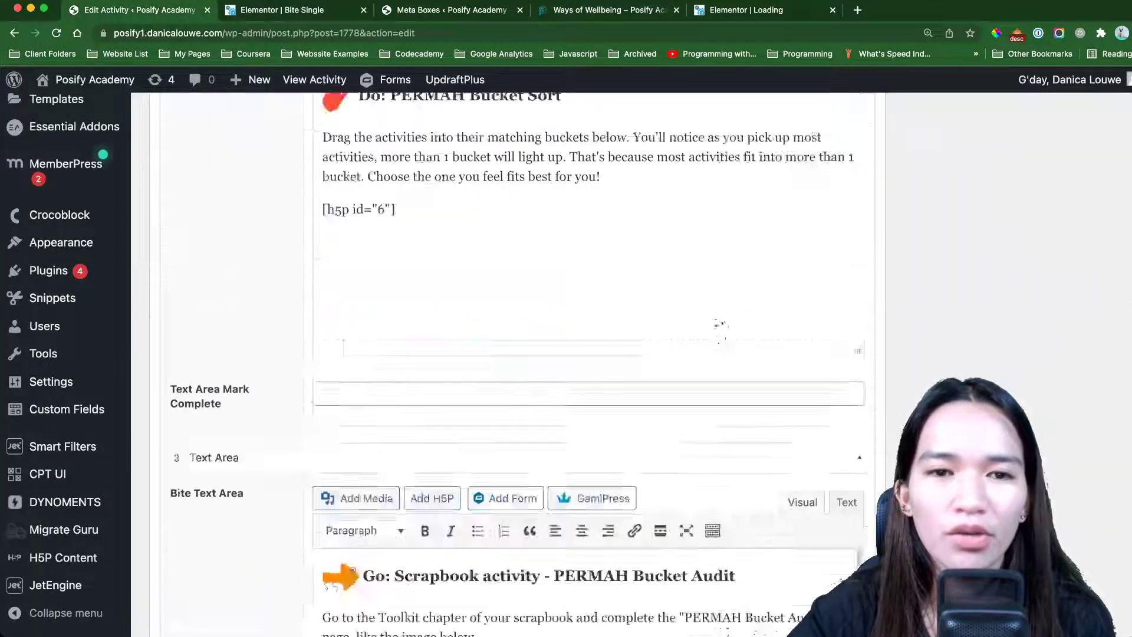
{"action": "scroll", "coordinate": [519, 354], "scroll_direction": "down", "scroll_amount": 5}
{"action": "scroll", "coordinate": [519, 354], "scroll_direction": "down", "scroll_amount": 10}
{"action": "scroll", "coordinate": [519, 354], "scroll_direction": "up", "scroll_amount": 4}
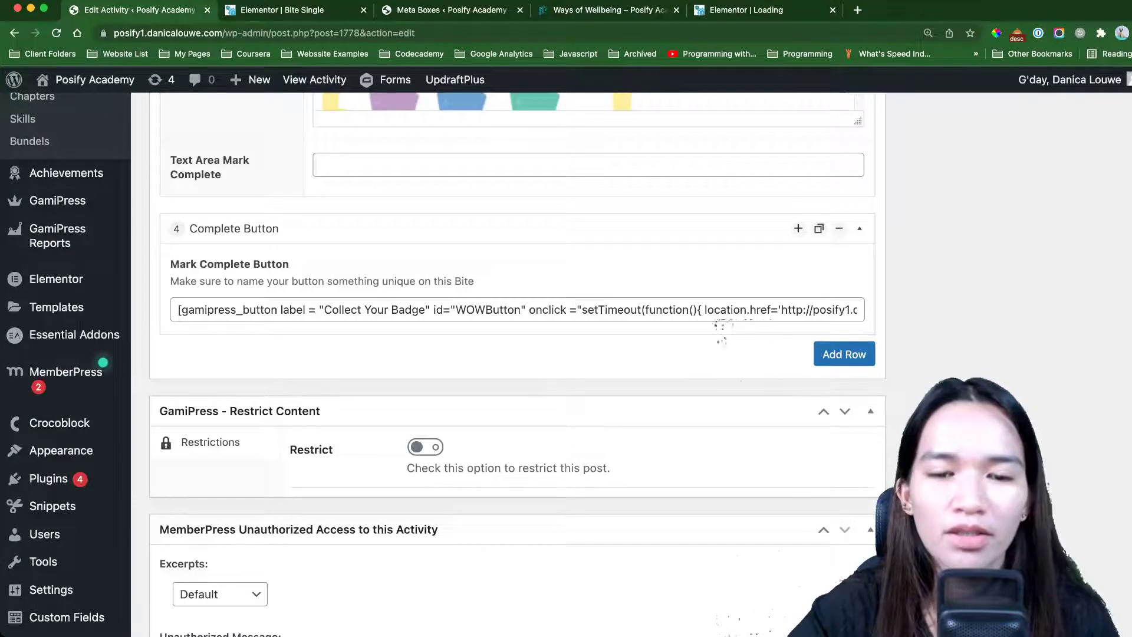
Add class="redirecting" before onclick in the Collect Your Badge shortcode.
{"action": "left_click", "coordinate": [529, 310]}
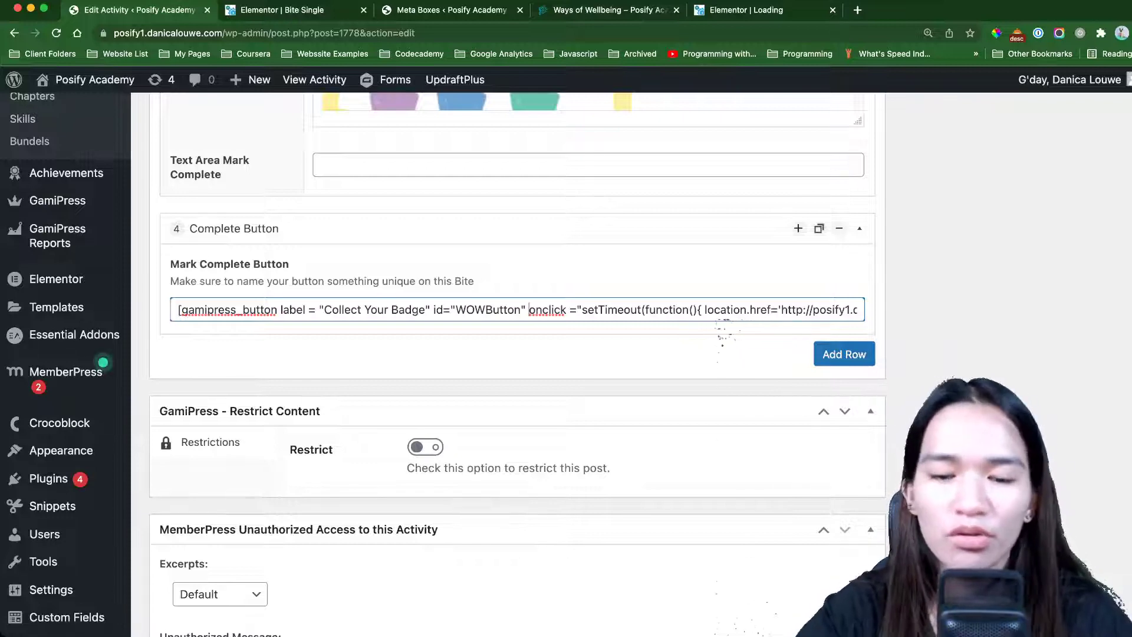
{"action": "type", "text": "cla"}
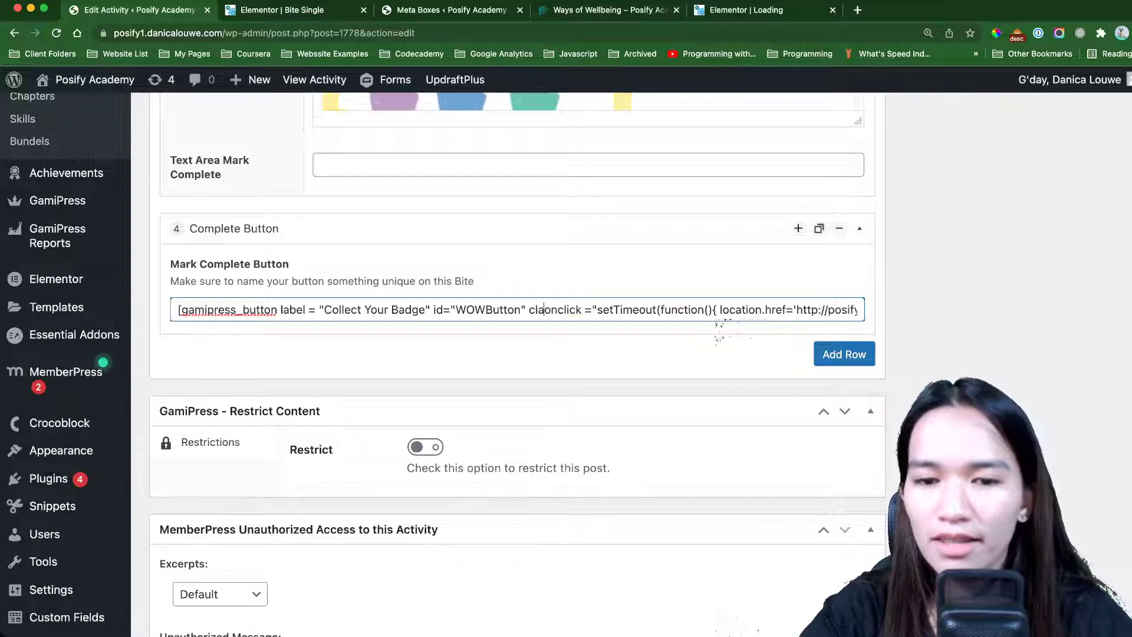
{"action": "type", "text": "ss="}
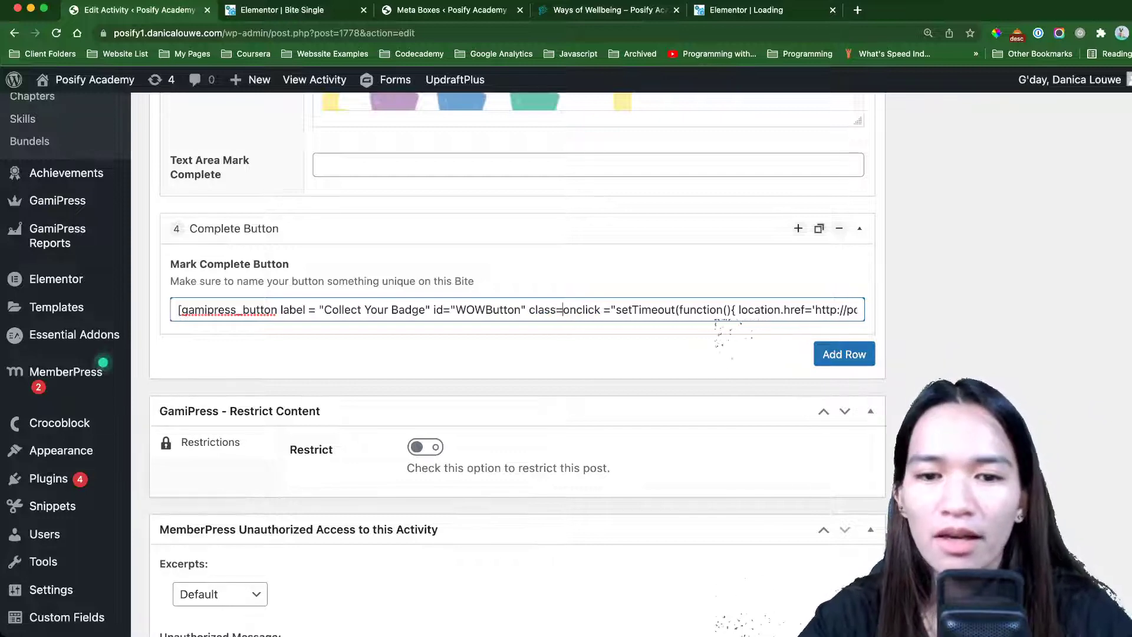
{"action": "type", "text": "\"\""}
{"action": "key", "text": "Left"}
{"action": "key", "text": "Left"}
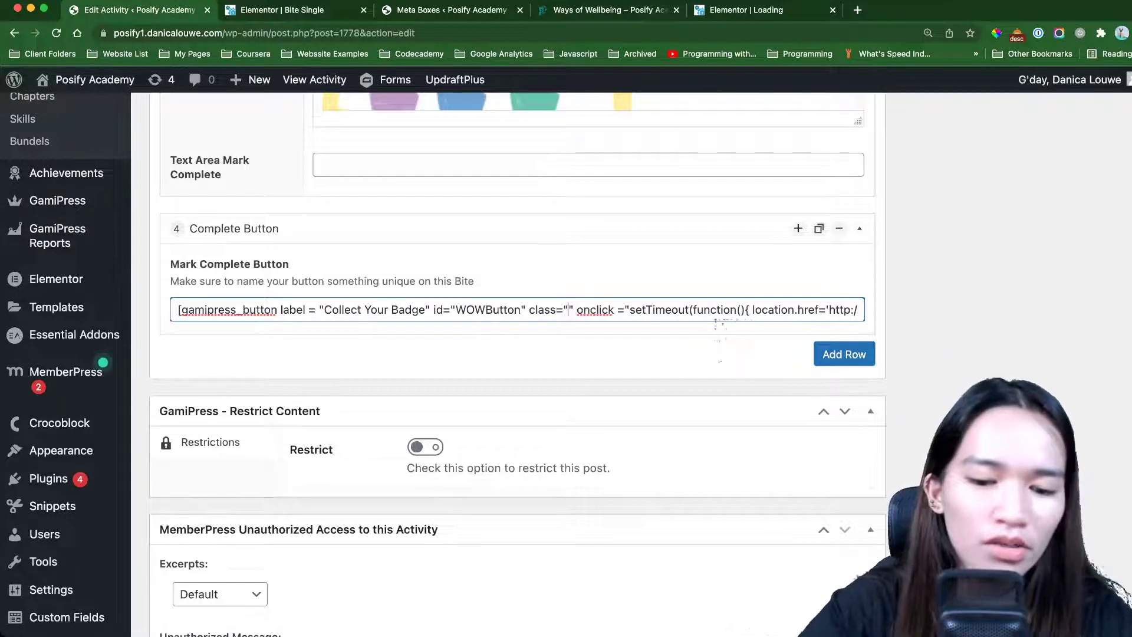
{"action": "type", "text": "redi"}
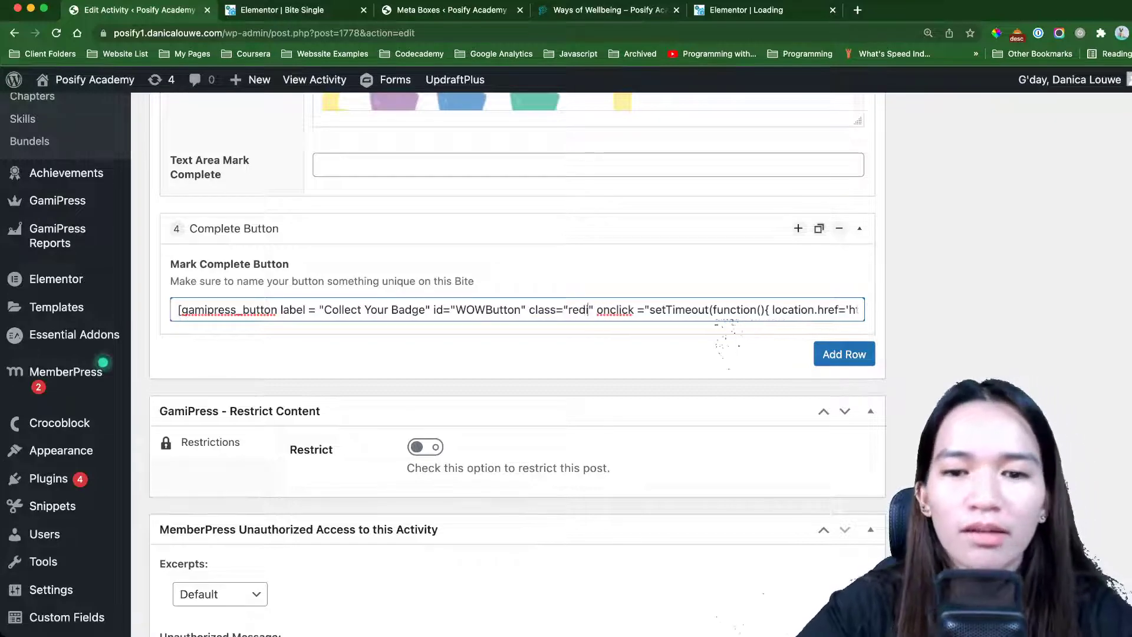
{"action": "type", "text": "recting"}
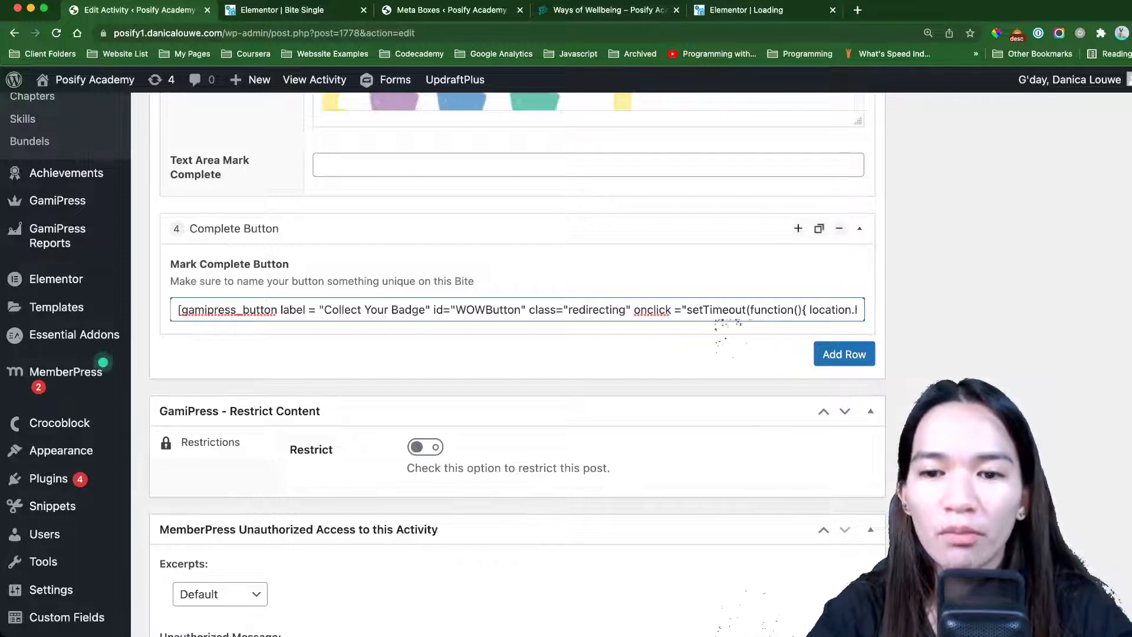
{"action": "left_click_drag", "start_coordinate": [753, 309], "coordinate": [861, 309]}
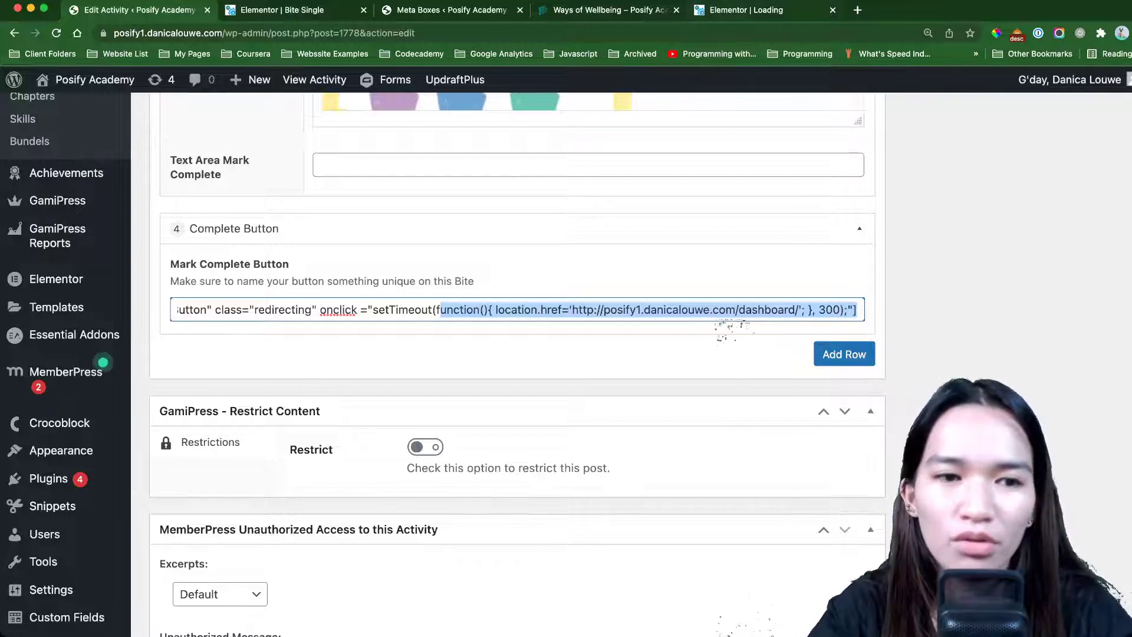
{"action": "key", "text": "super+5"}
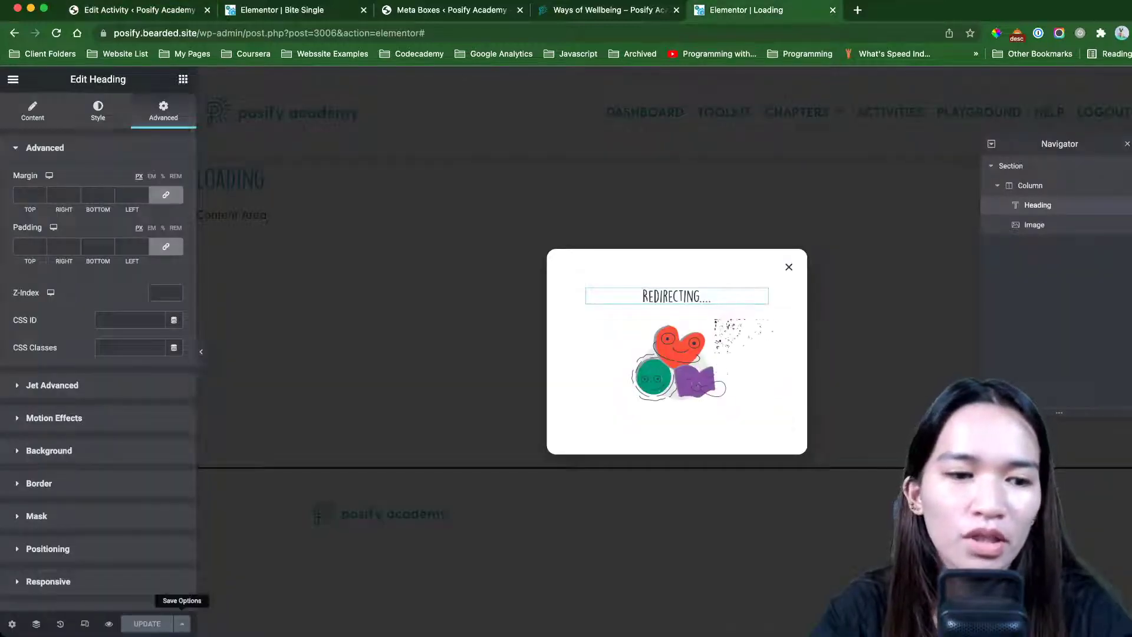
{"action": "left_click", "coordinate": [182, 623]}
{"action": "left_click", "coordinate": [68, 510]}
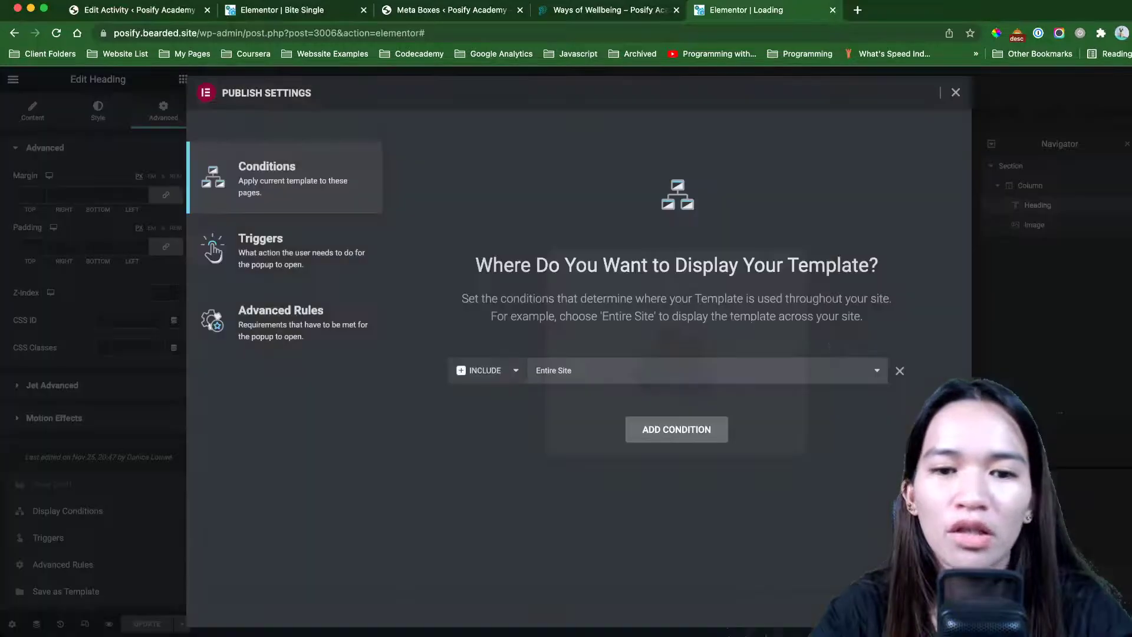